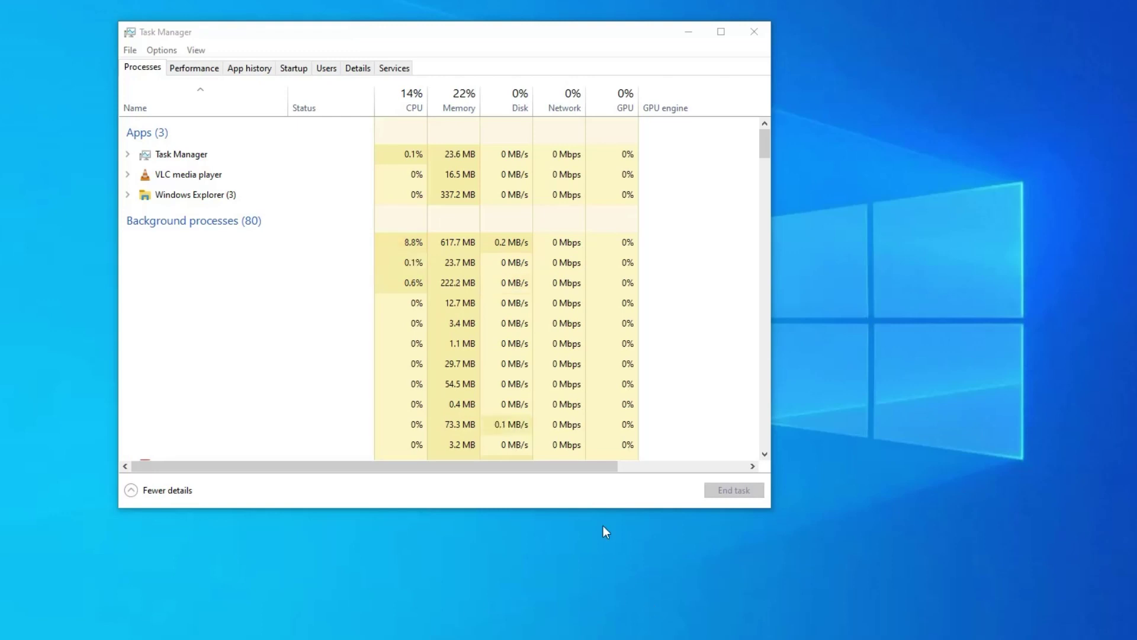
End the VLC media player task from the Task Manager Apps list
click(355, 176)
right_click(294, 178)
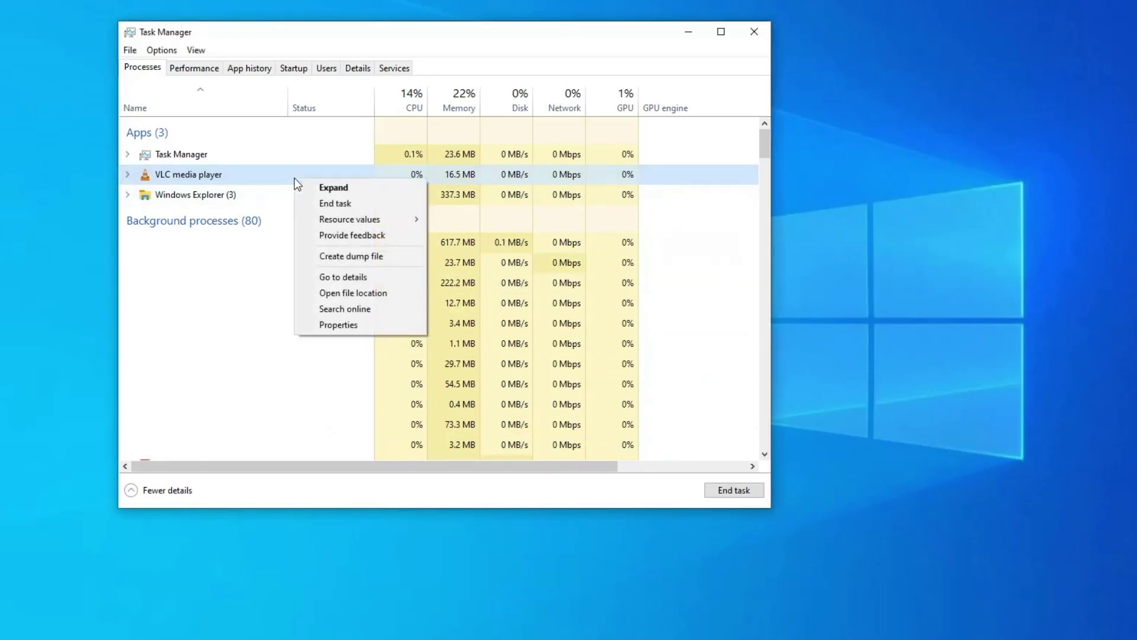
click(353, 203)
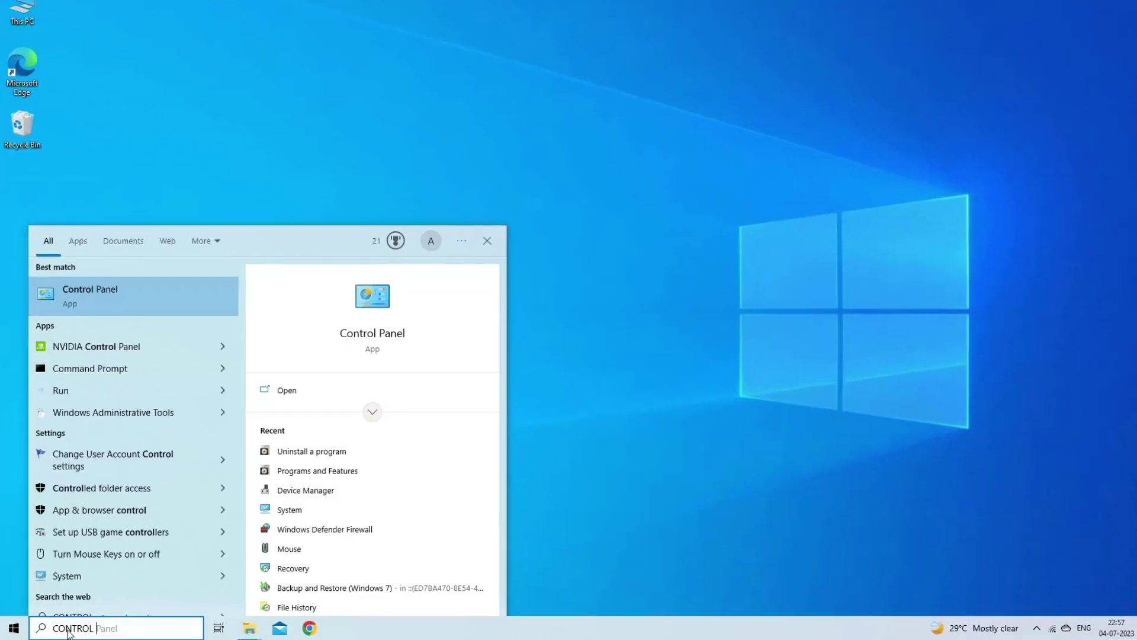
Open Power Options in Control Panel and make High performance the active plan
text(PANEL)
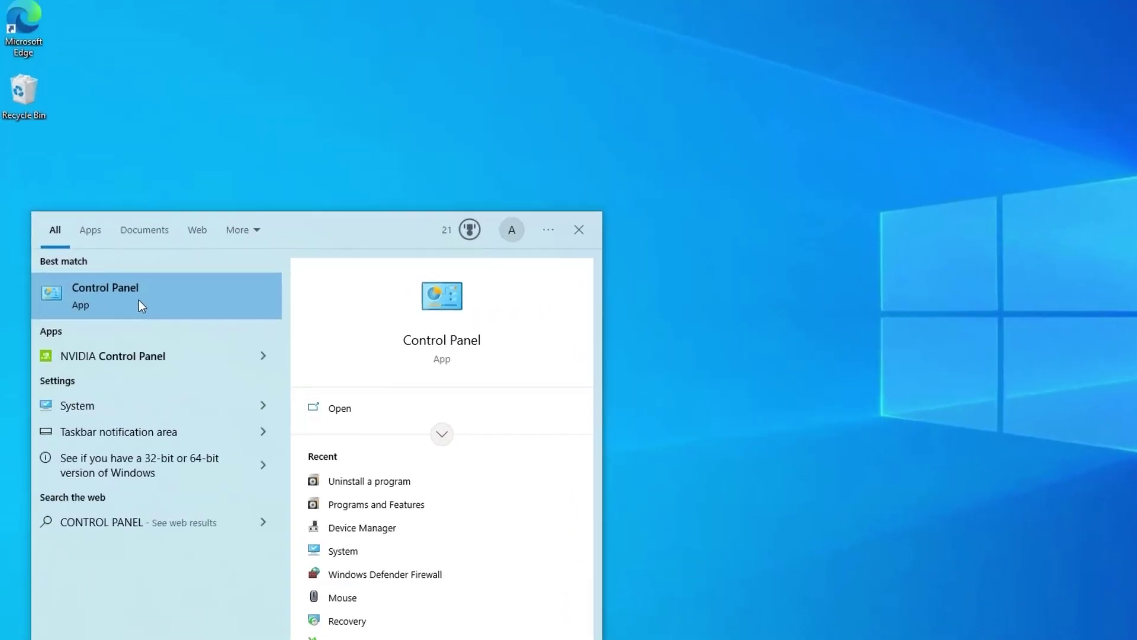
click(133, 245)
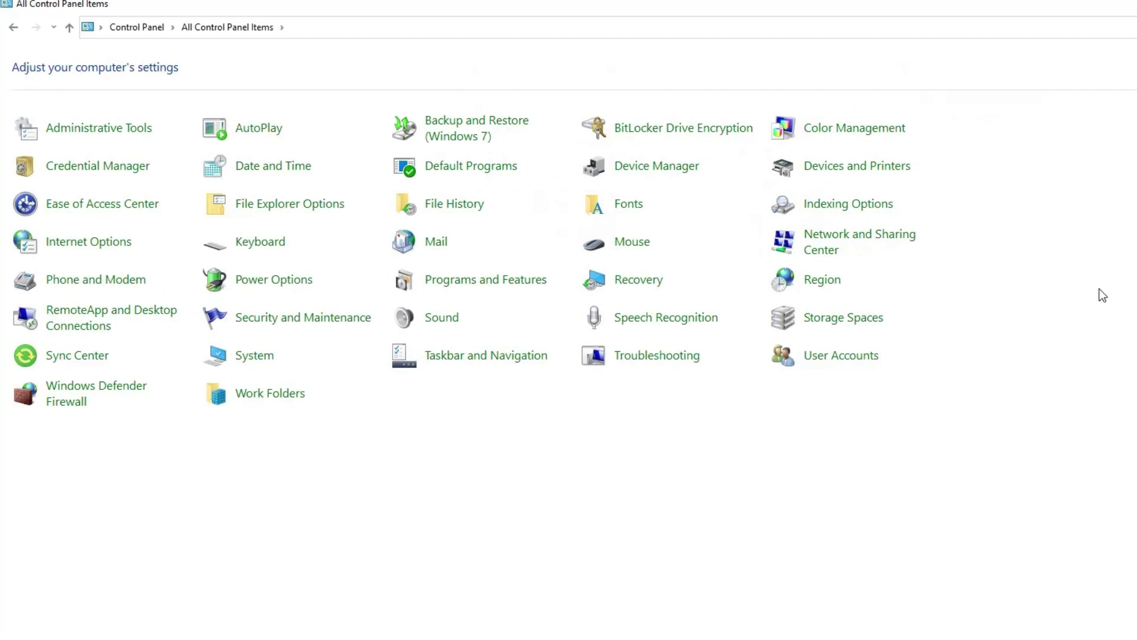
click(265, 282)
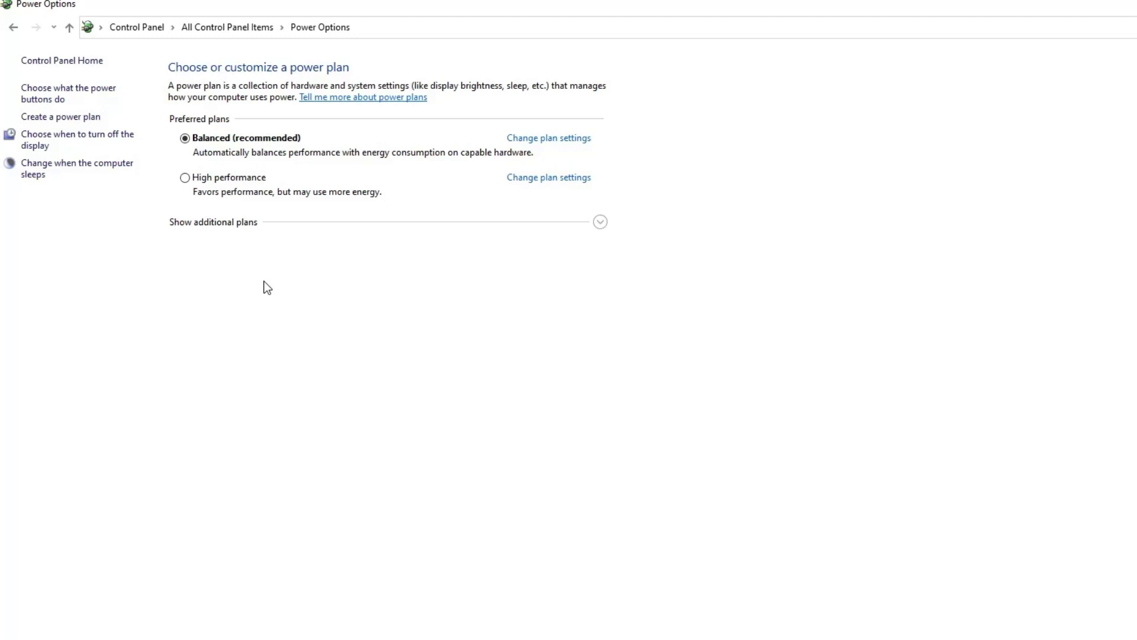
click(184, 178)
Open the Change plan settings page for the High performance plan
click(600, 222)
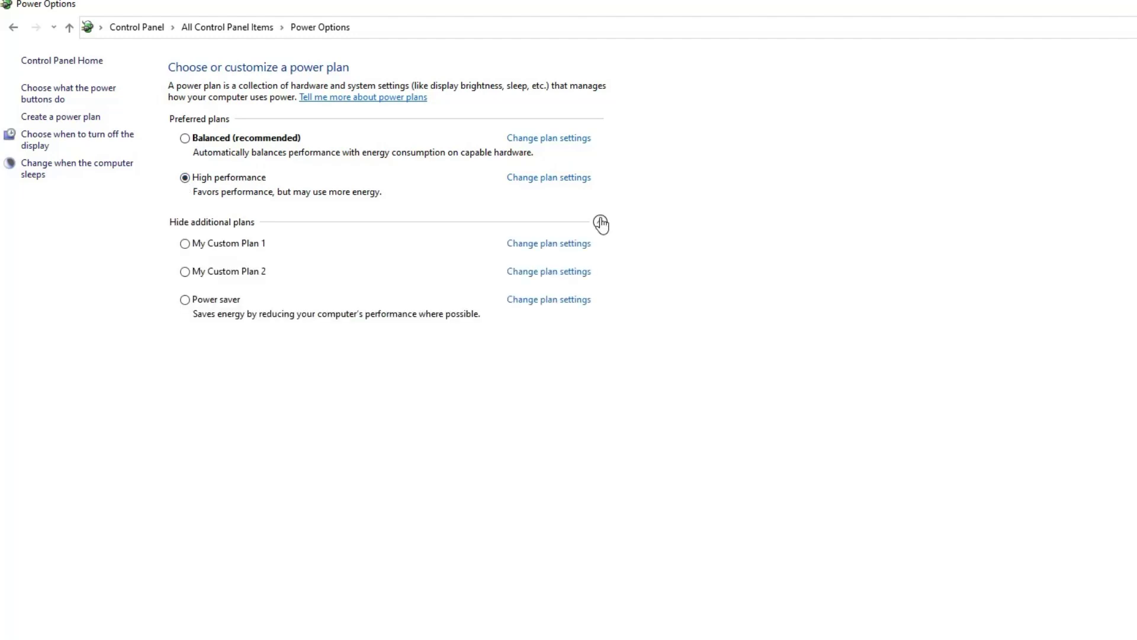
click(600, 222)
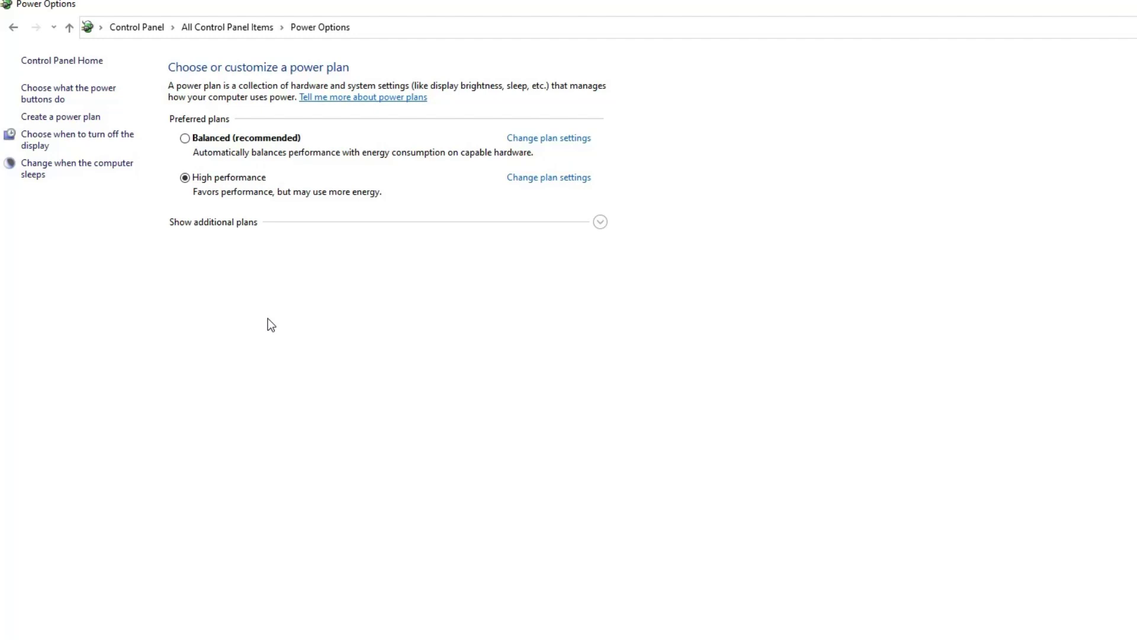
click(559, 179)
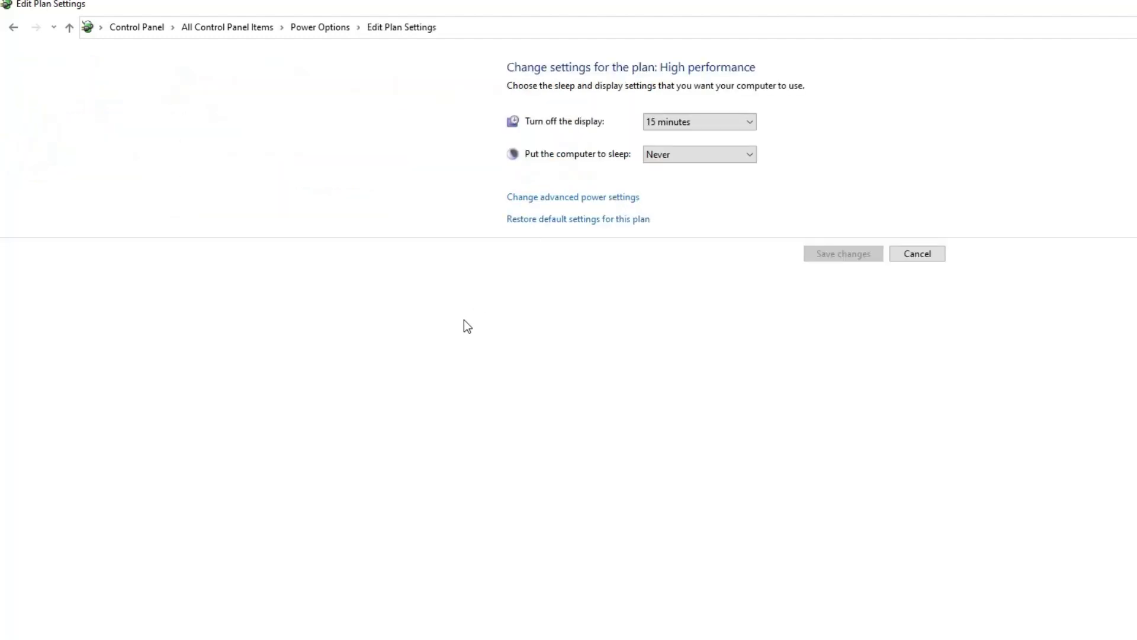
In advanced power settings, expand Processor power management to show Maximum processor state at 100%
click(597, 198)
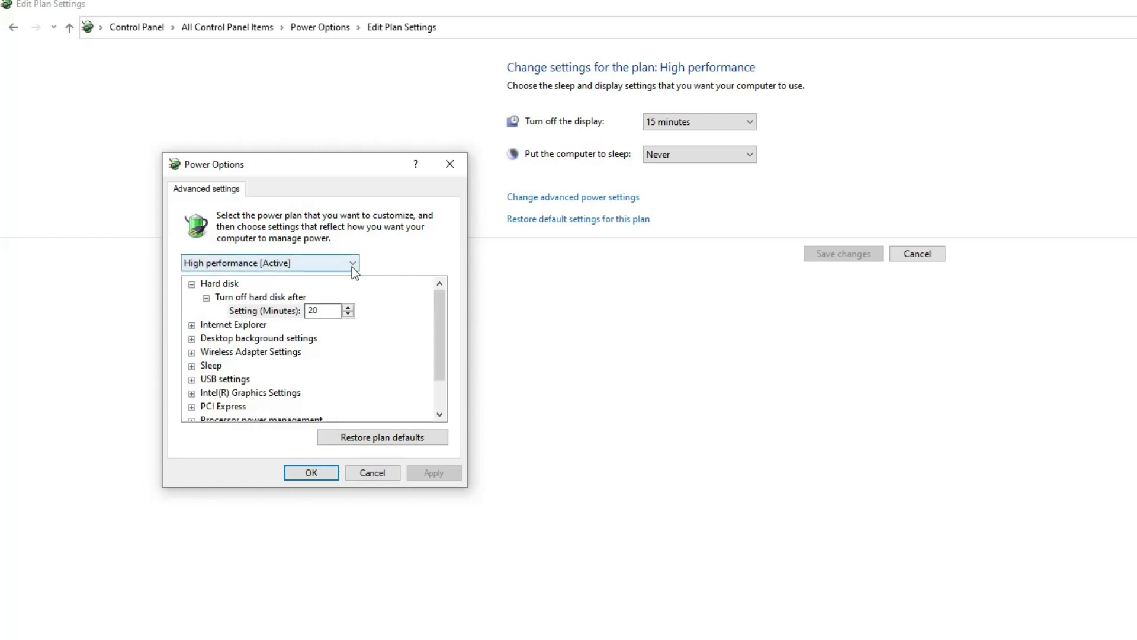
scroll(386, 356, down, 1)
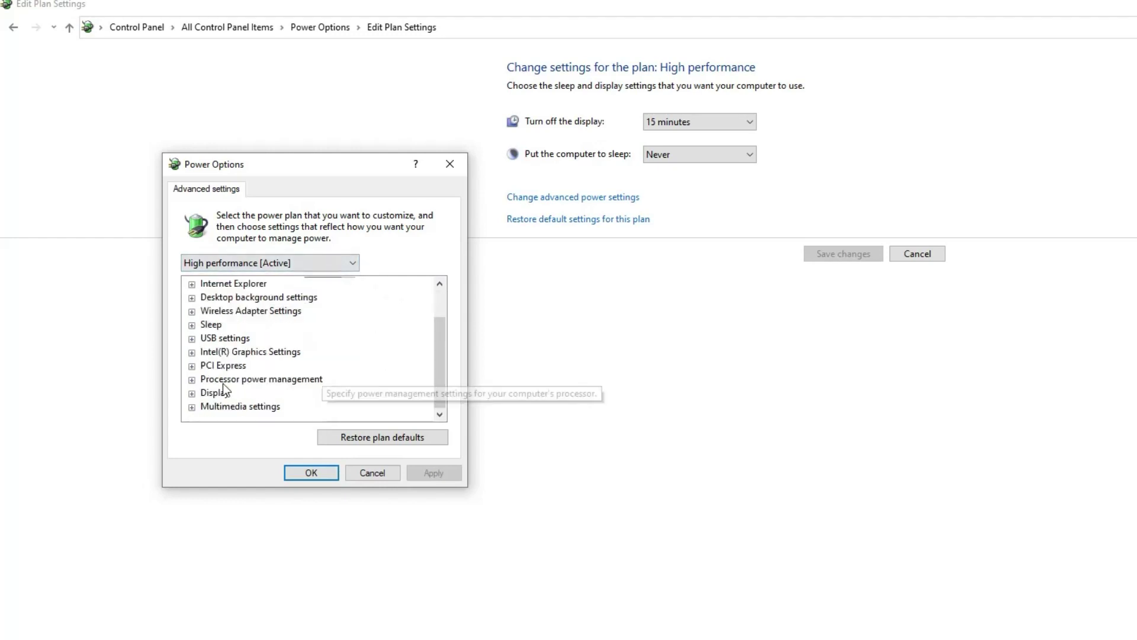
click(191, 379)
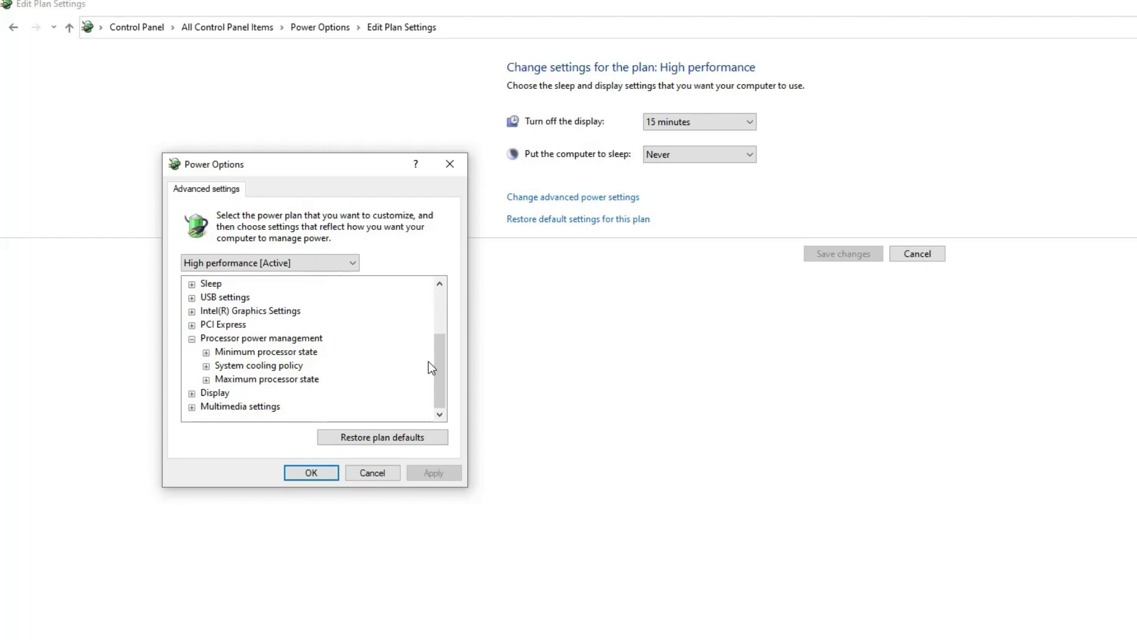
click(206, 379)
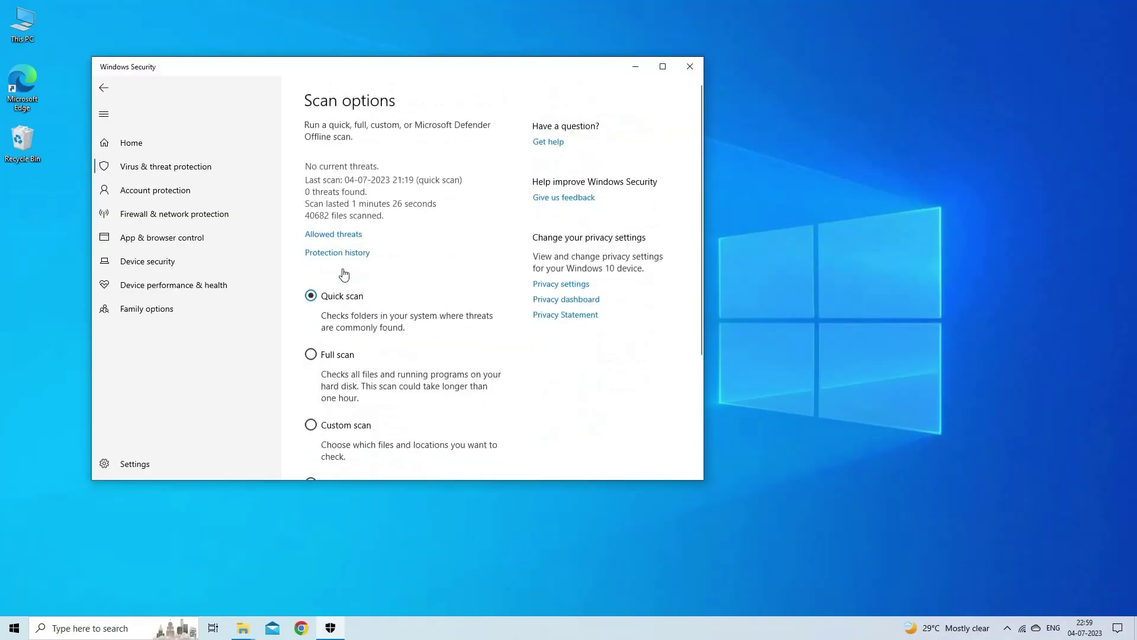
Select Full scan in Virus & threat protection Scan options and start it
click(343, 354)
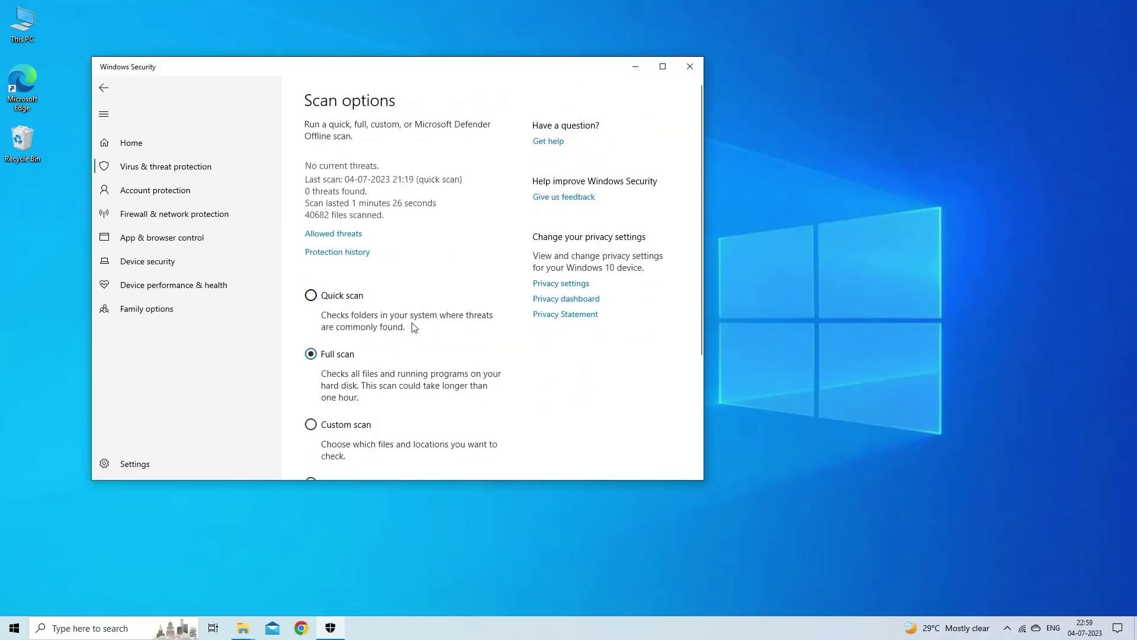
scroll(414, 328, down, 3)
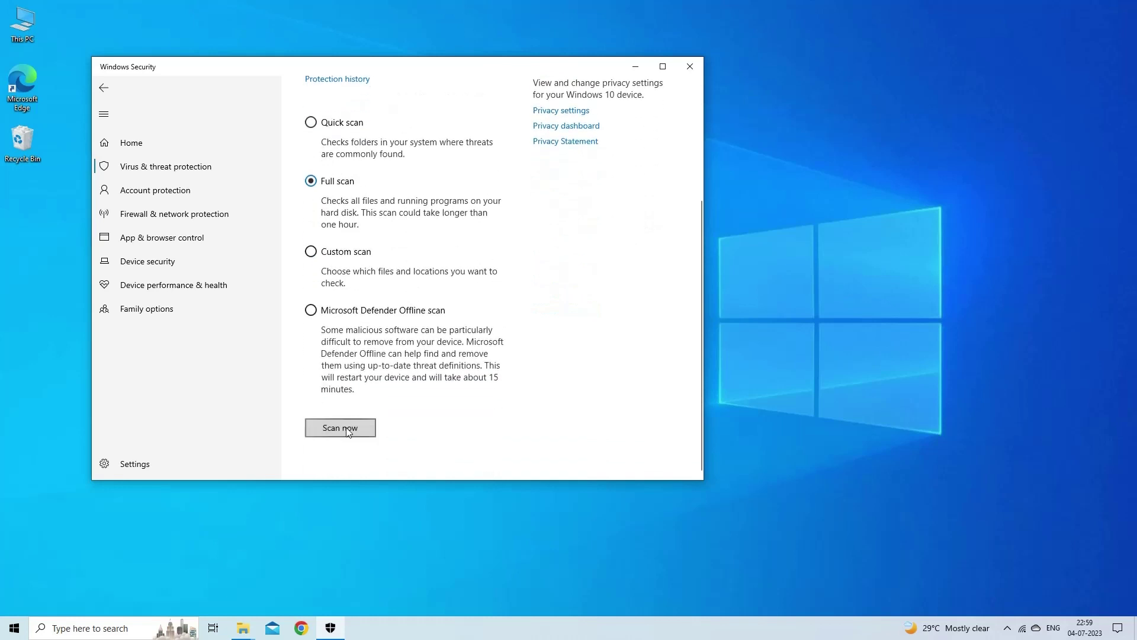
click(350, 427)
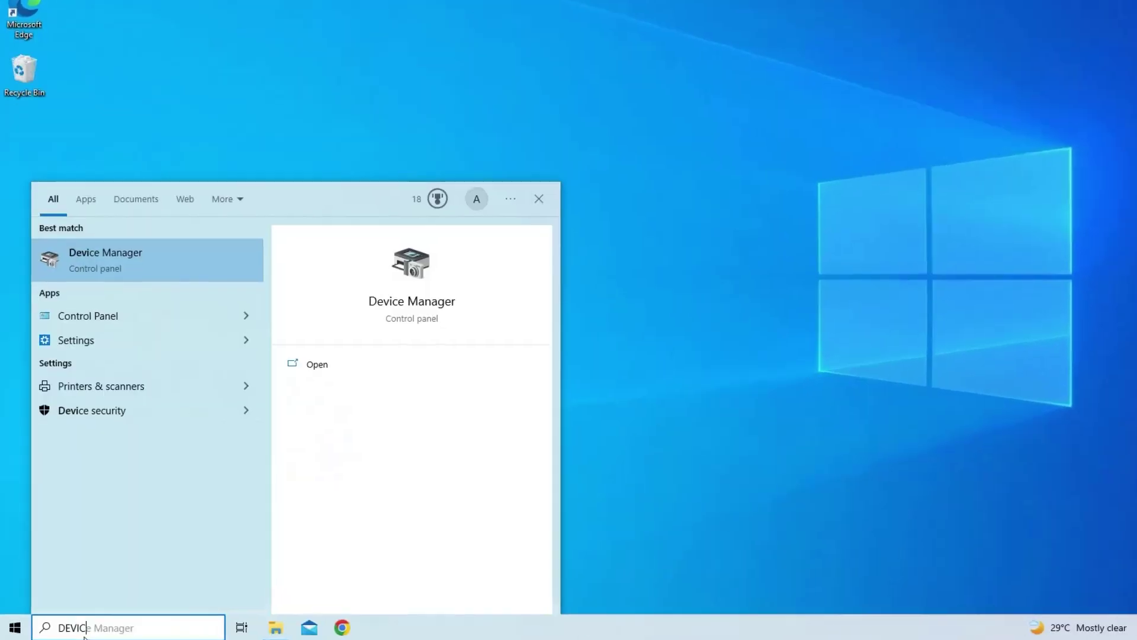
In Device Manager, search automatically for an updated NVIDIA GeForce GT 710 display driver
text(EVICE)
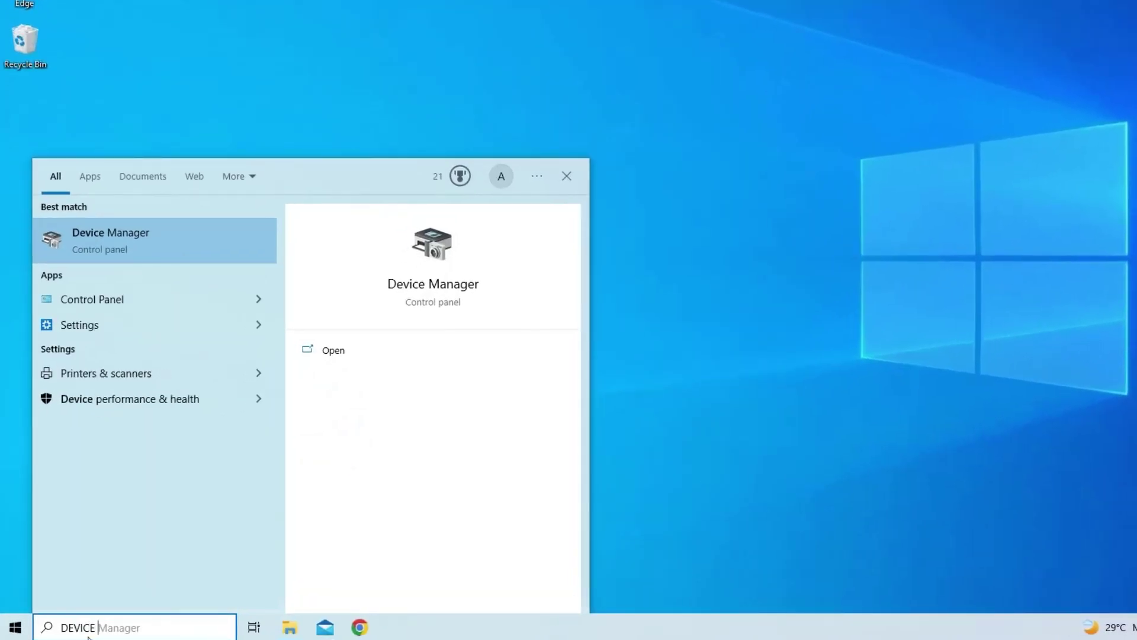
text( MANAGER)
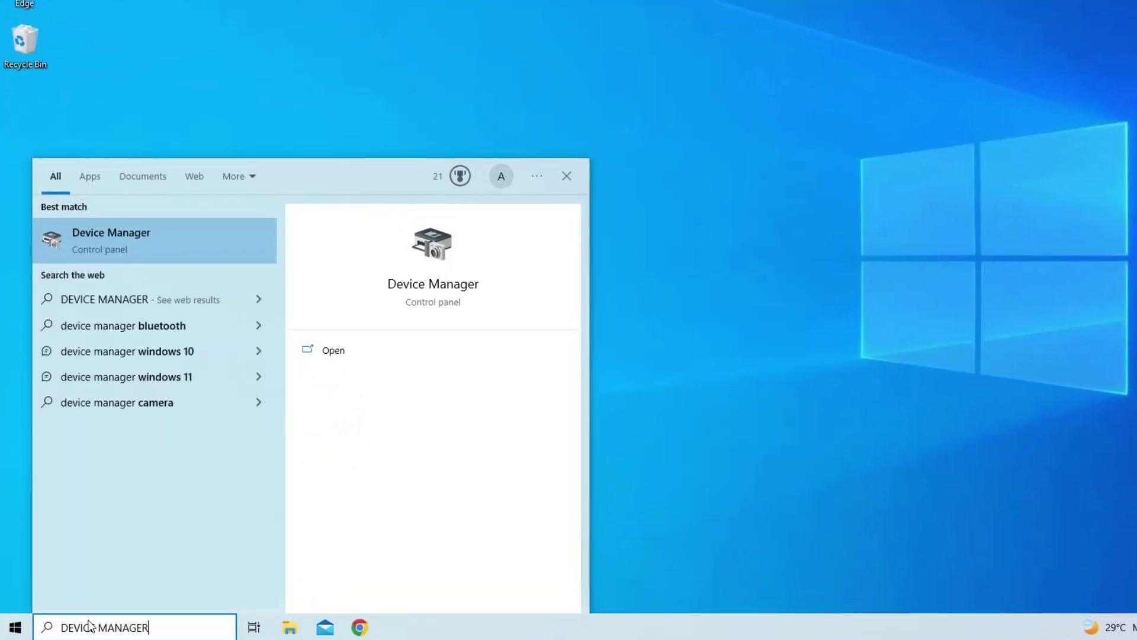
click(158, 247)
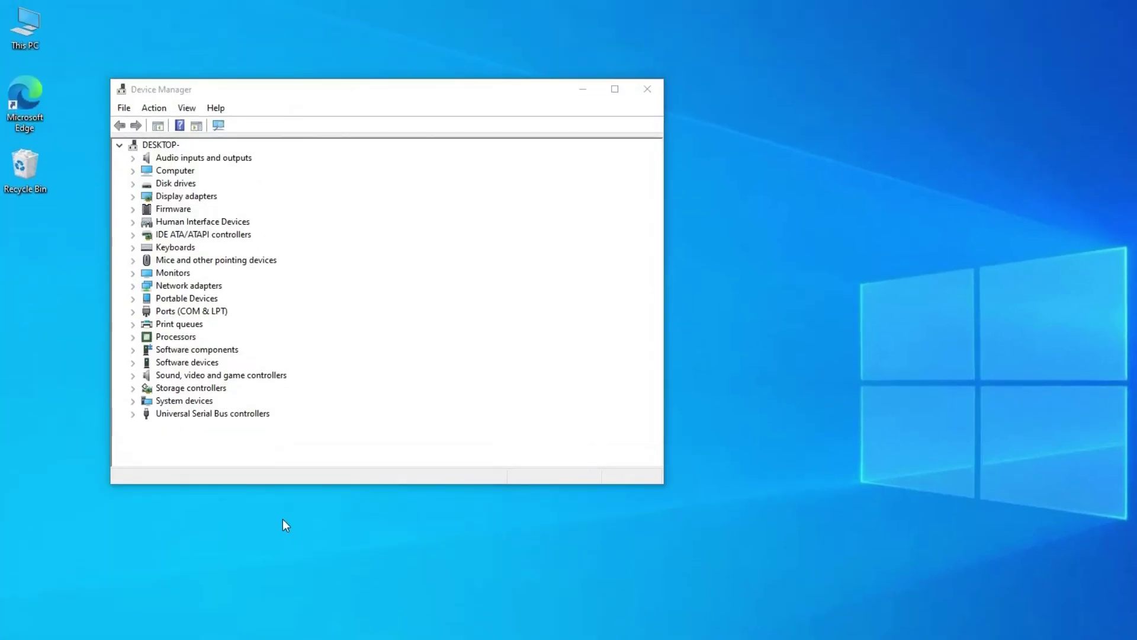
double_click(187, 196)
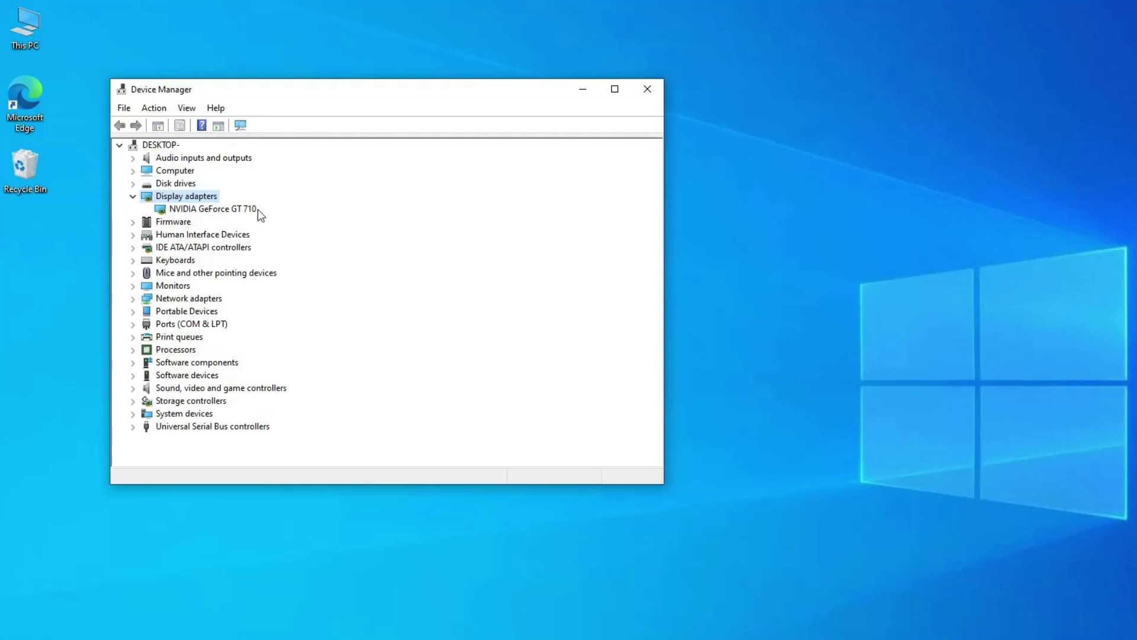
click(250, 209)
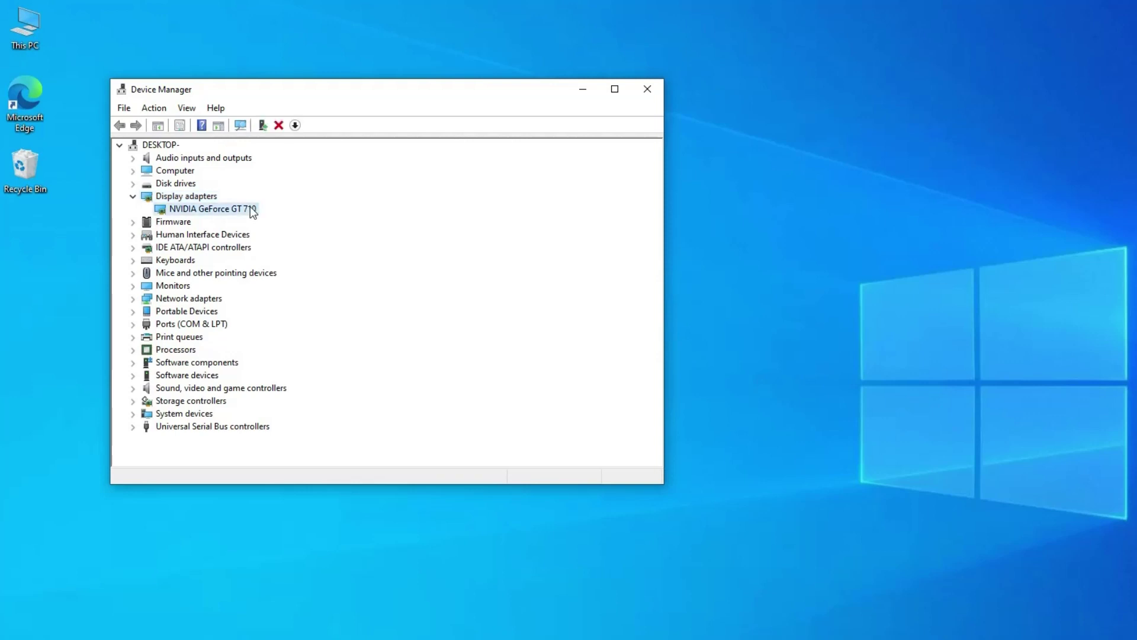
right_click(251, 211)
click(276, 216)
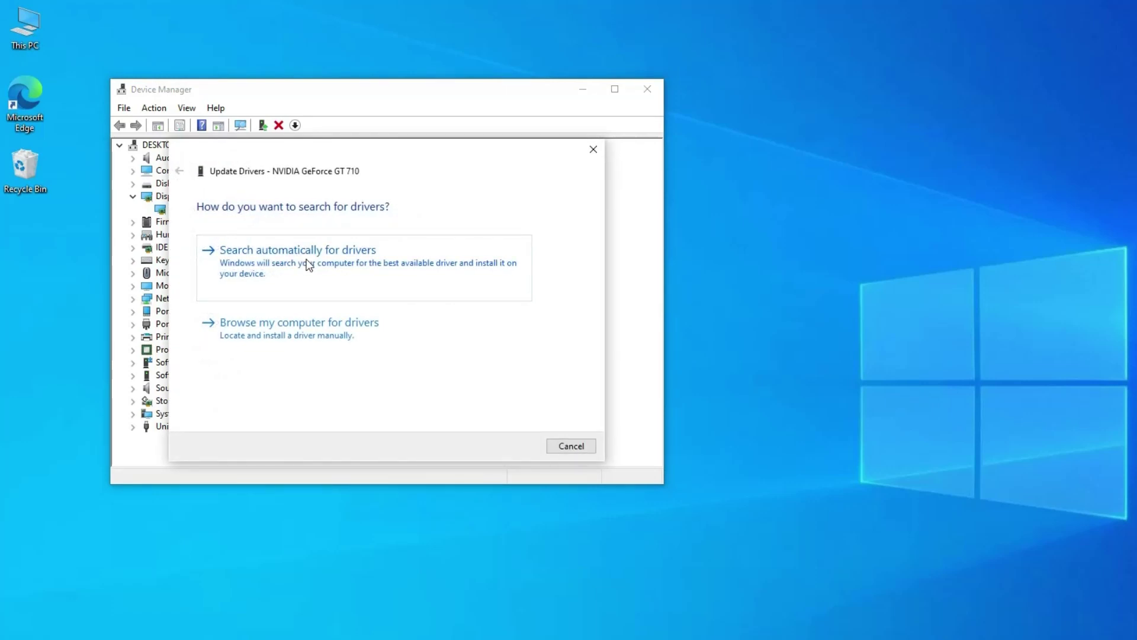
click(308, 265)
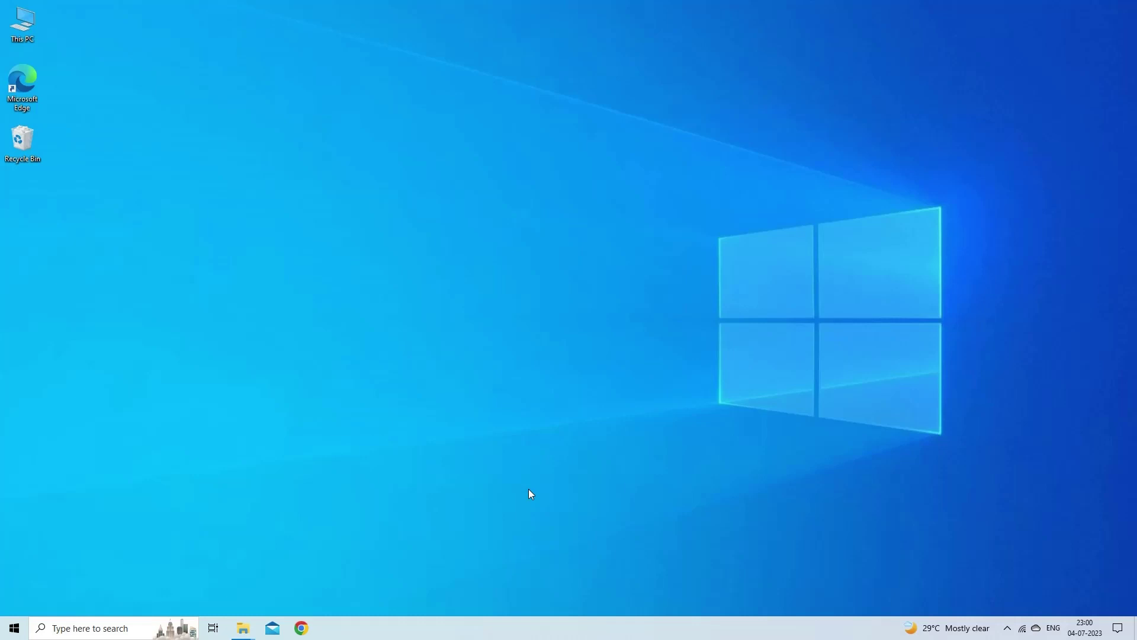
Go from the desktop's Display settings to the default Graphics settings page
right_click(413, 286)
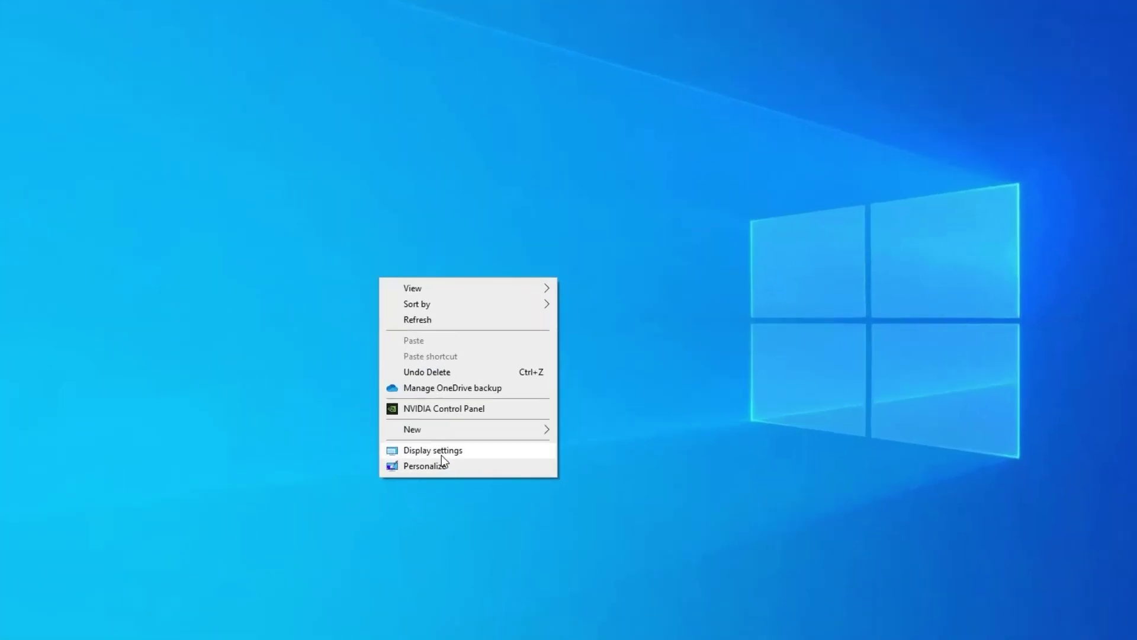
click(442, 454)
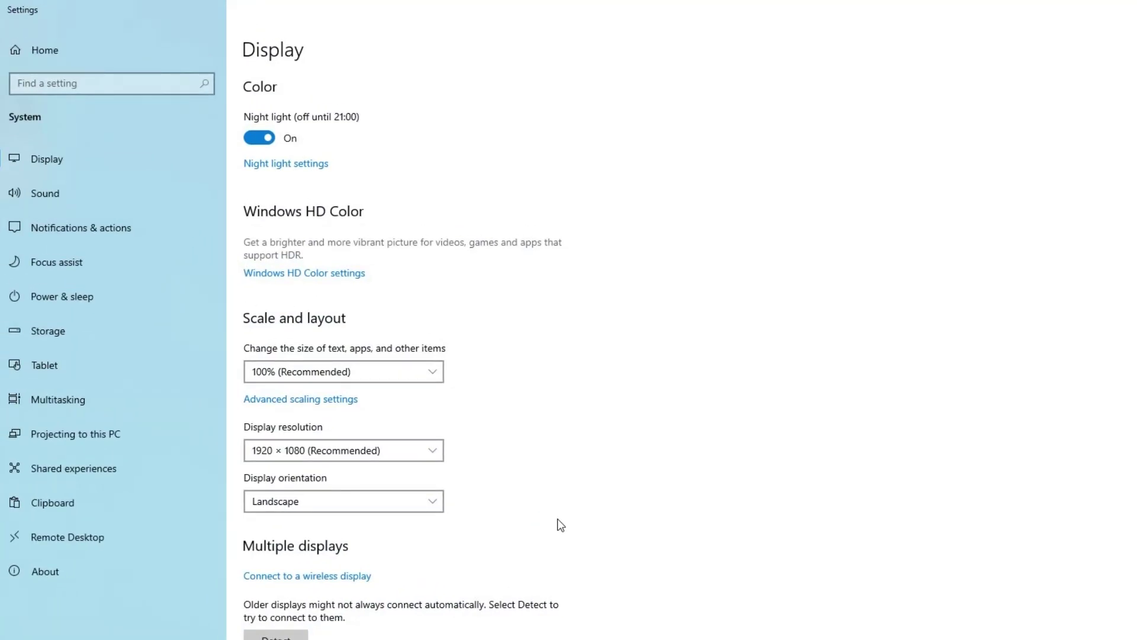
scroll(414, 563, down, 1)
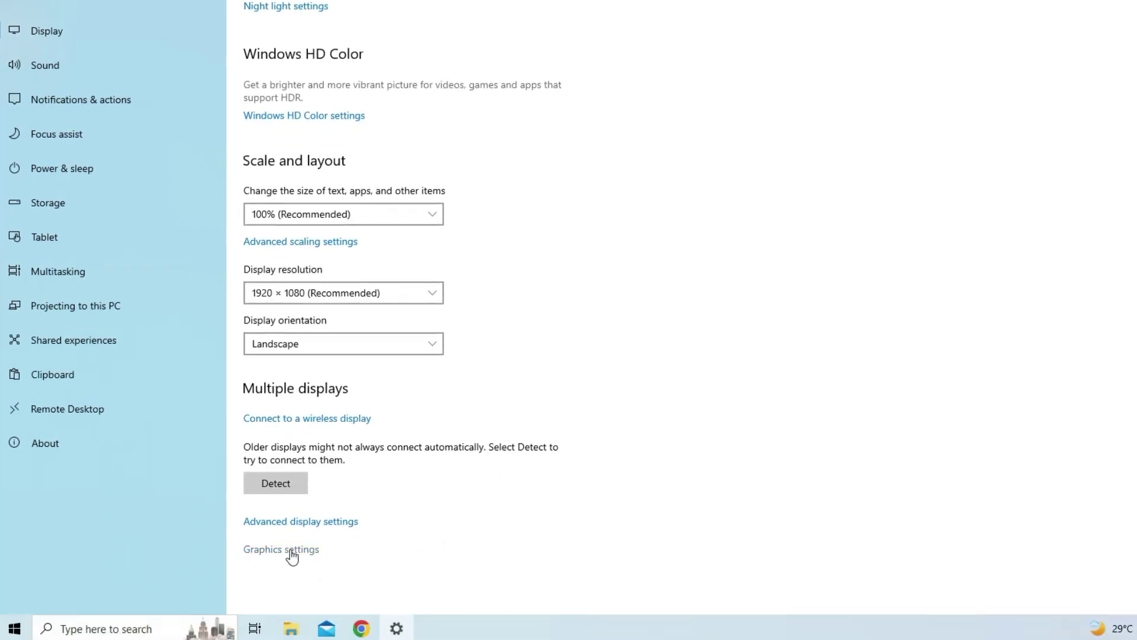
click(290, 551)
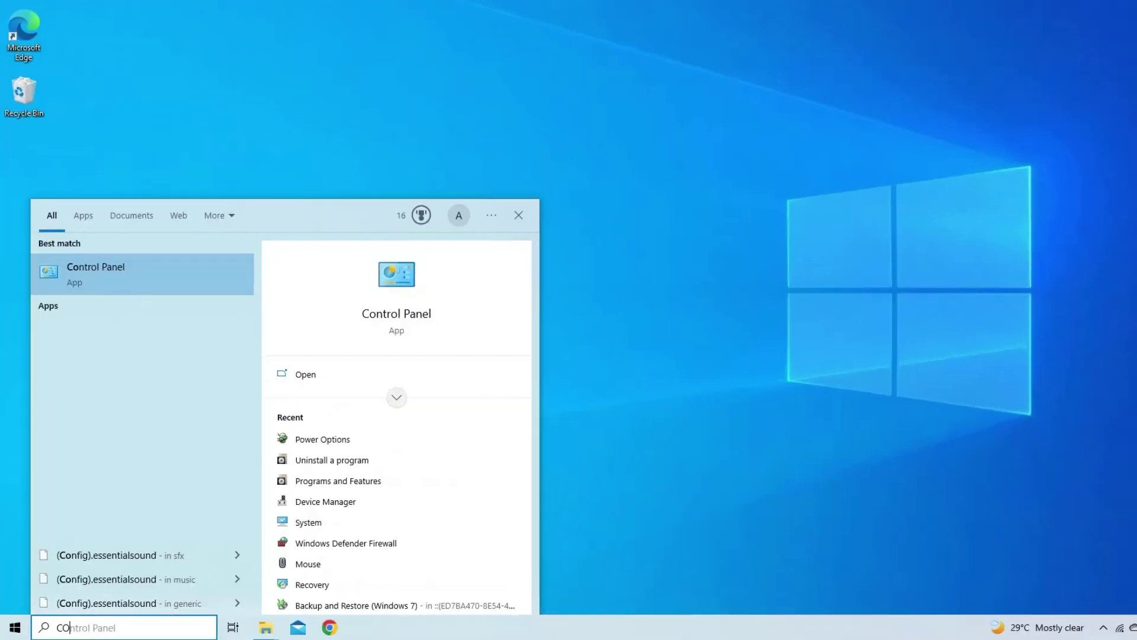
Run cleanmgr in an administrator Command Prompt to launch Disk Cleanup
text(OMM)
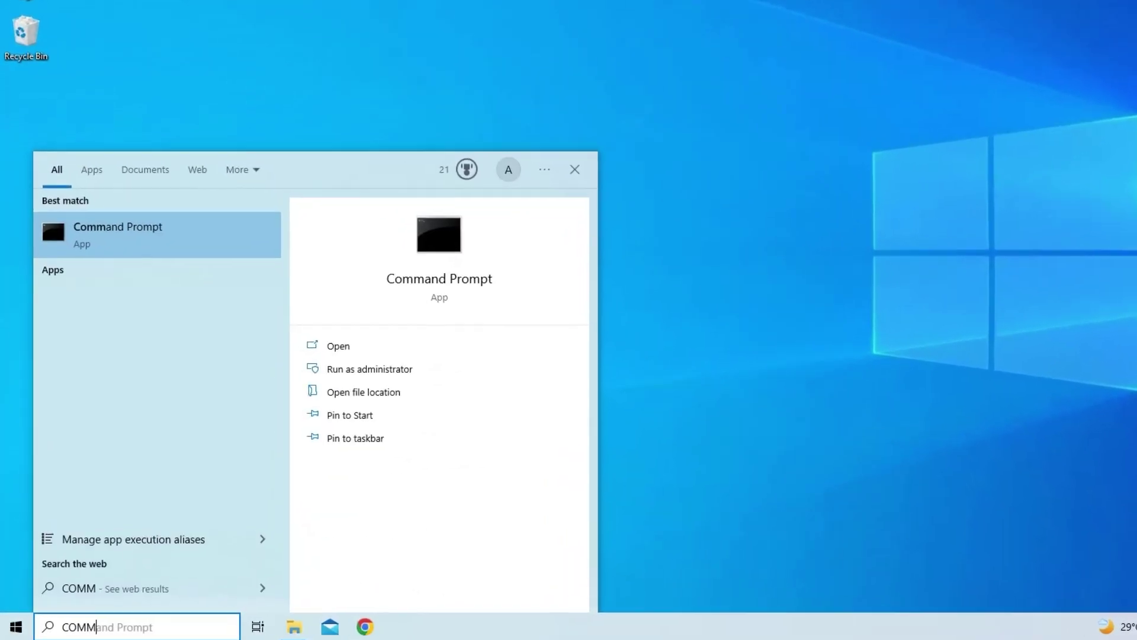
text(AND)
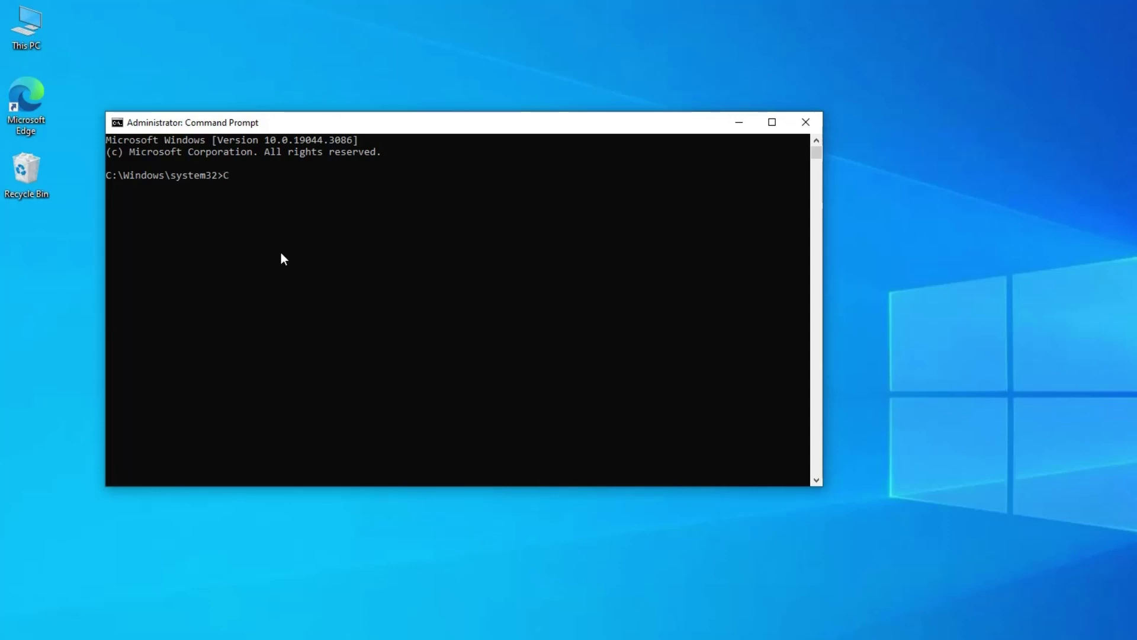
text(cleanmgr)
key(Return)
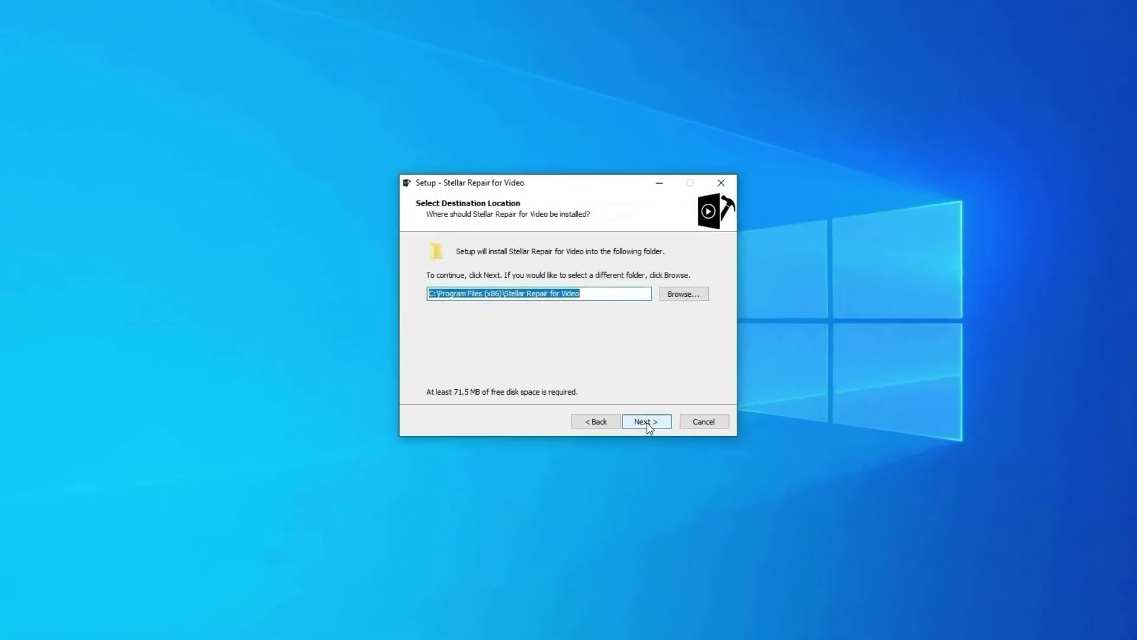
Install Stellar Repair for Video with the default folder, Start Menu folder and tasks
click(649, 426)
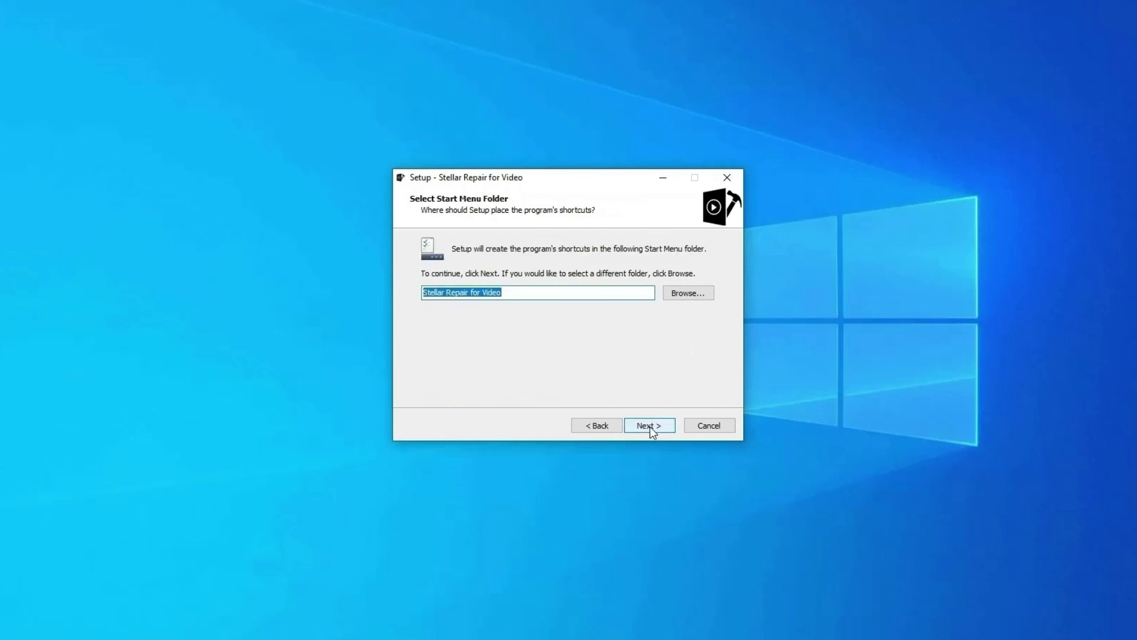
click(649, 427)
click(649, 426)
click(649, 426)
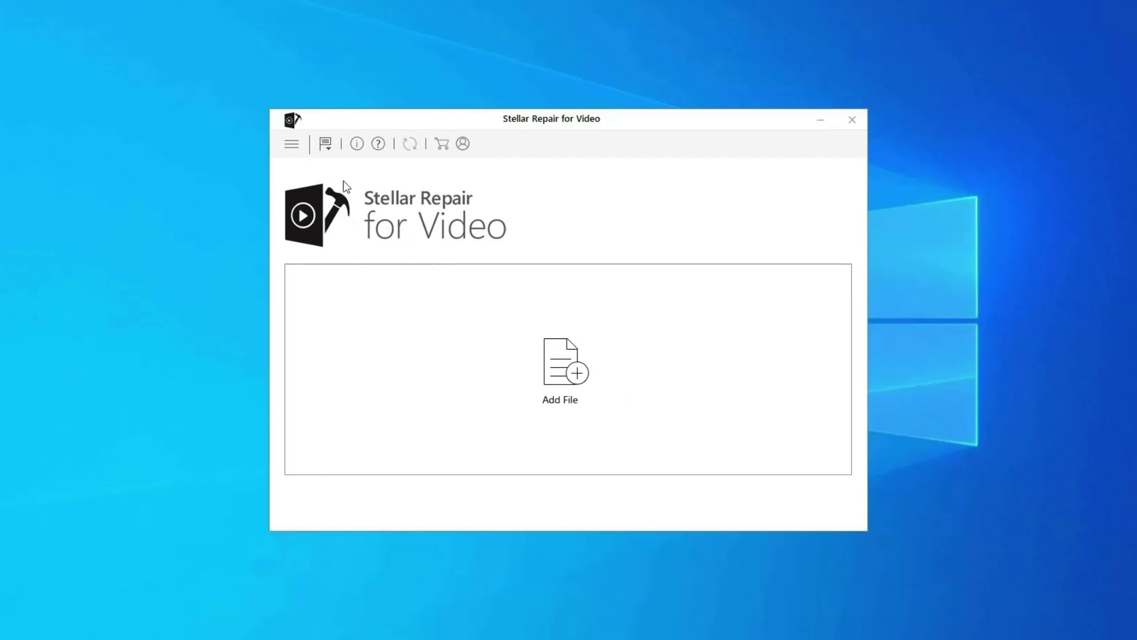
Add WINDOW.AVI.mp4 from the VIDEO folder, repair it, and dismiss the completion message
click(575, 371)
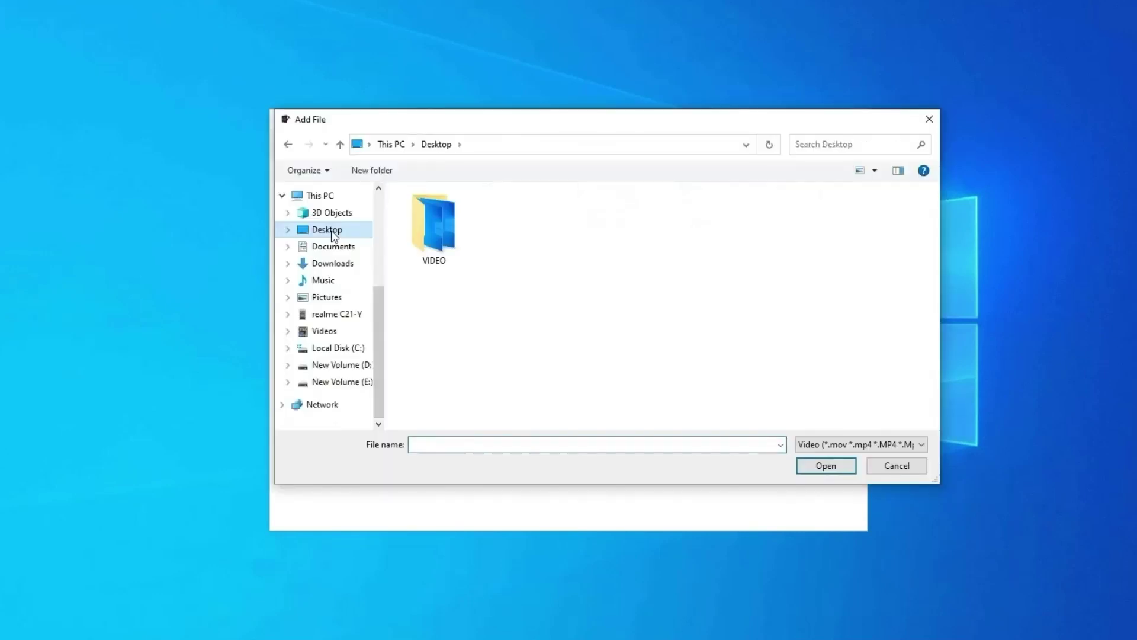
double_click(457, 244)
click(434, 237)
double_click(434, 237)
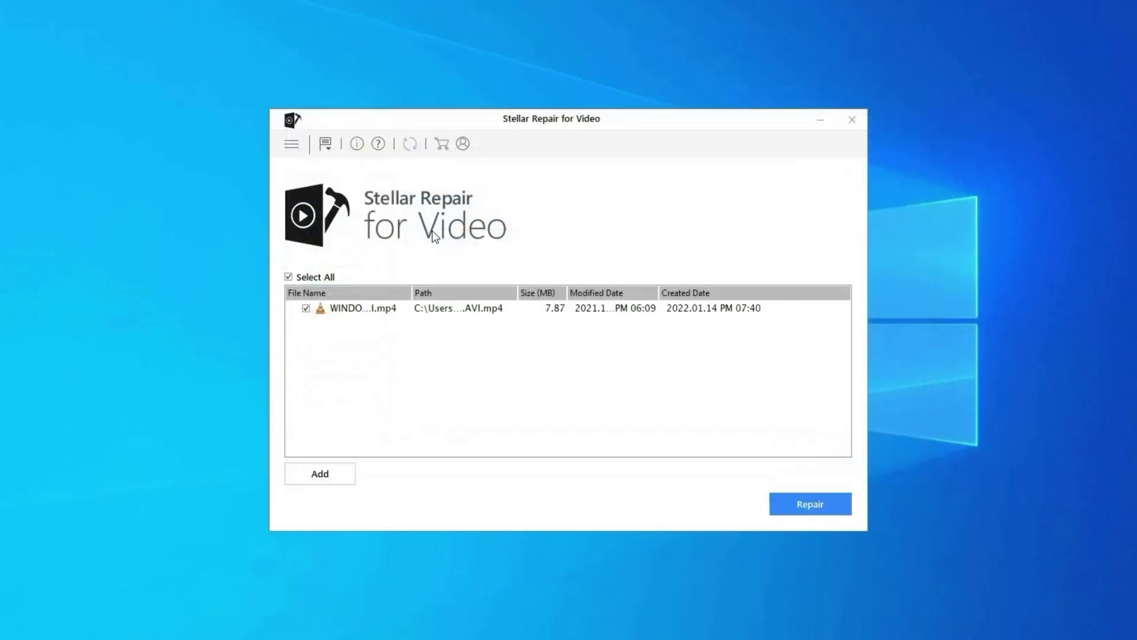
click(816, 505)
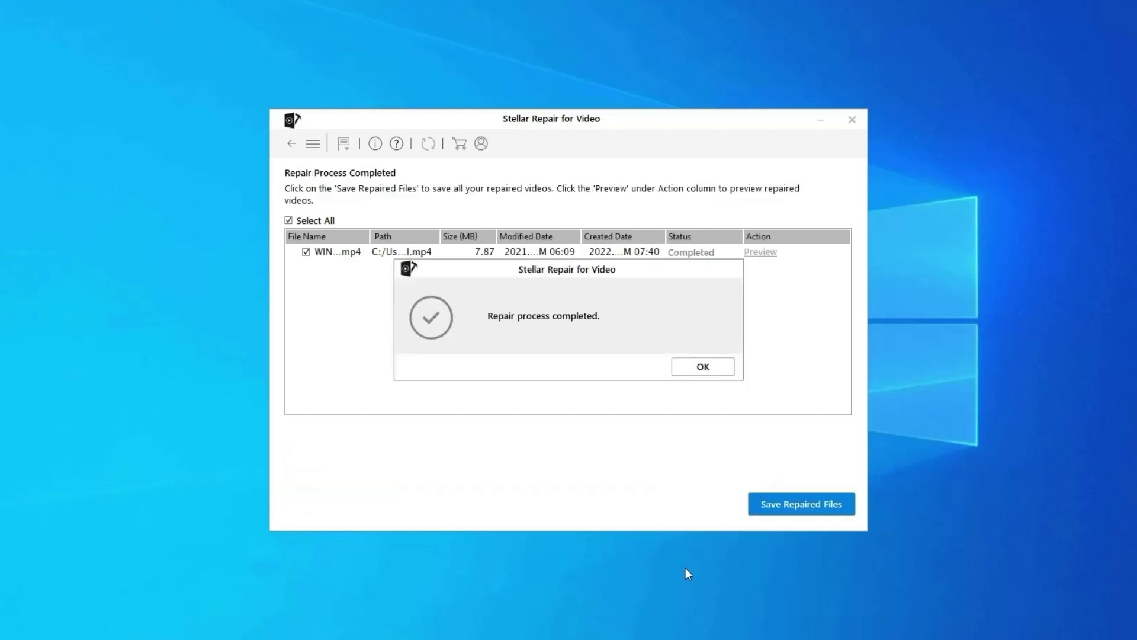
click(720, 371)
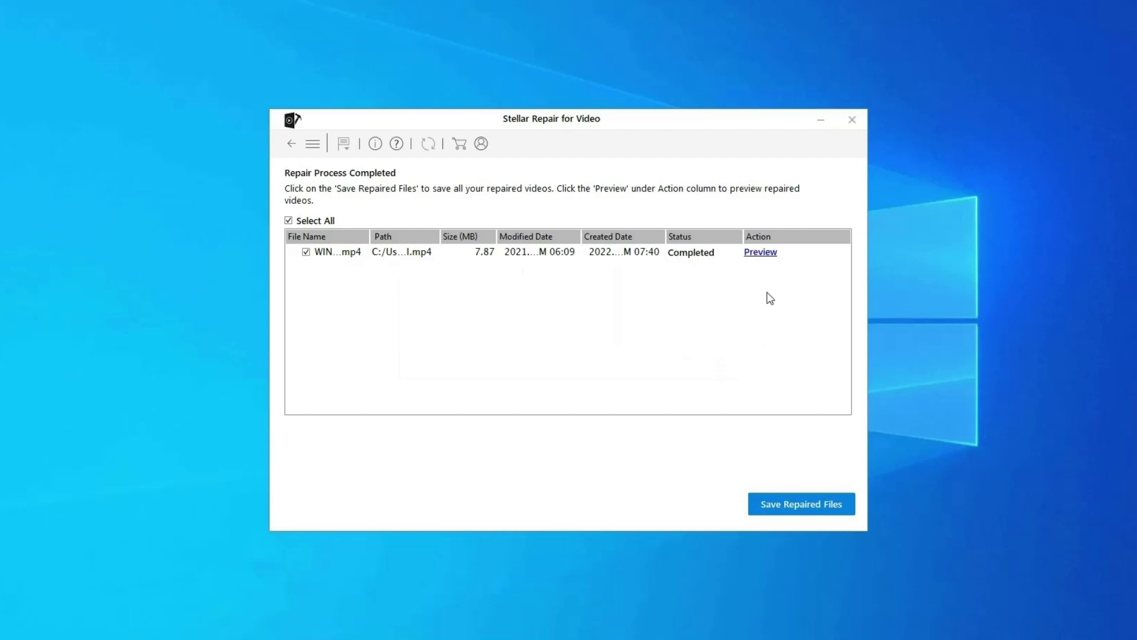